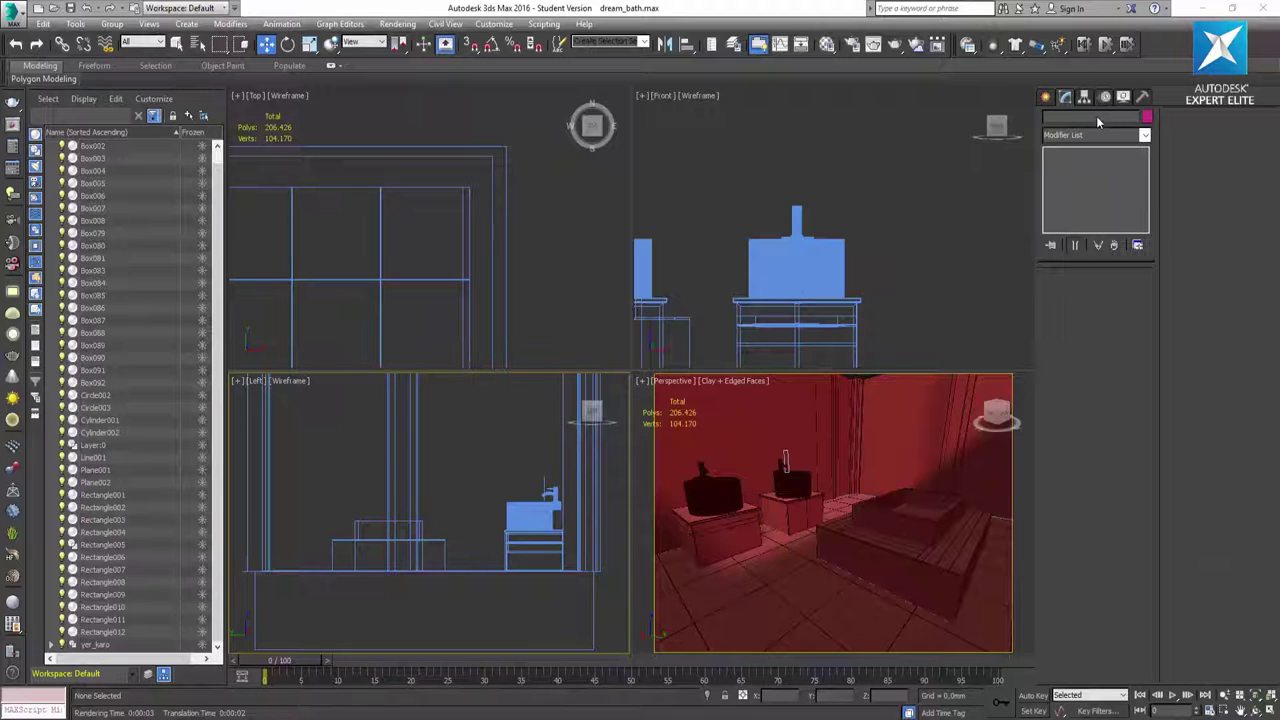
Show the Physical, Target and Free camera types in the Create panel's Cameras category.
{"action": "left_click", "coordinate": [1046, 96]}
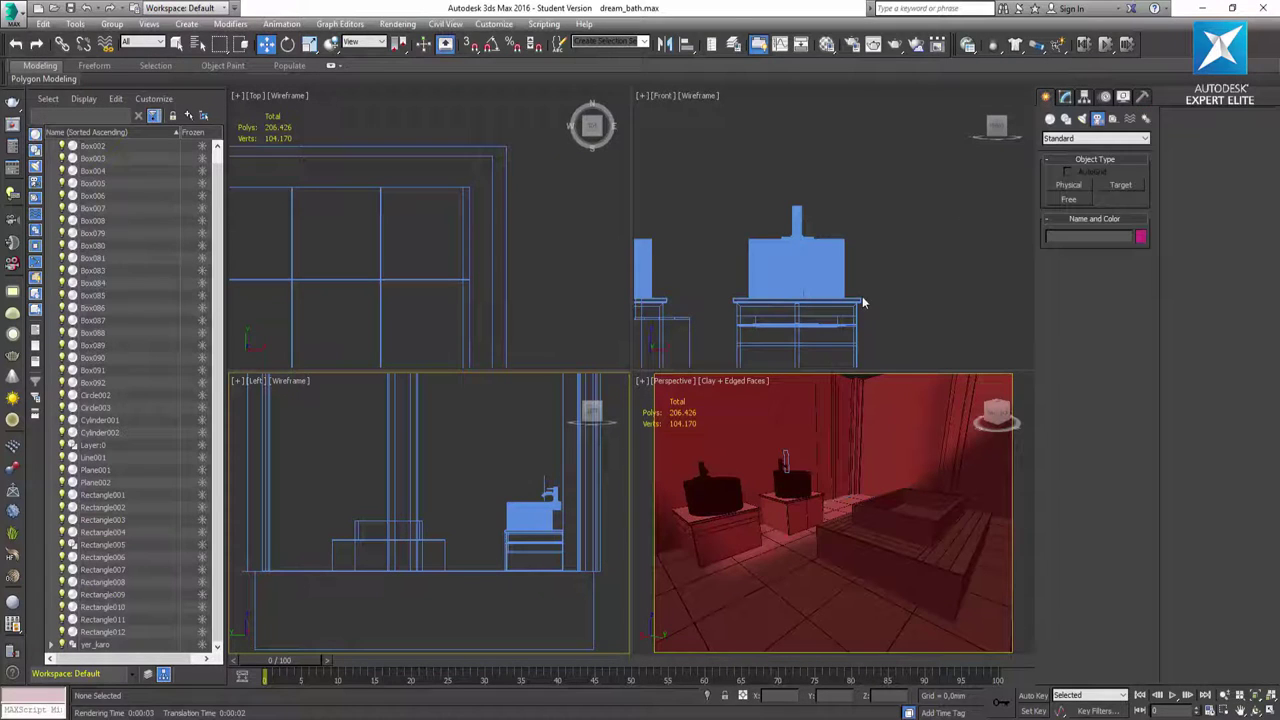